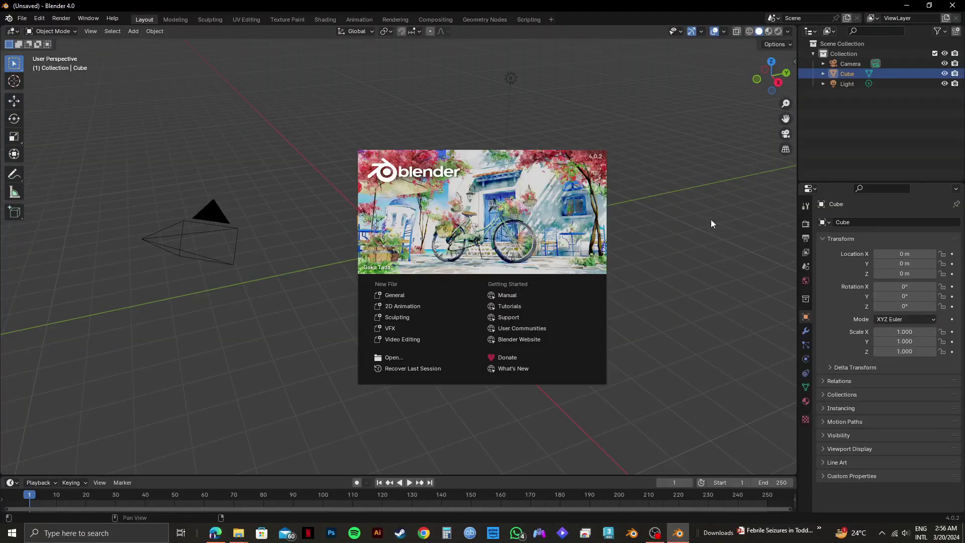
Step: Close the Blender startup splash screen
left_click(697, 209)
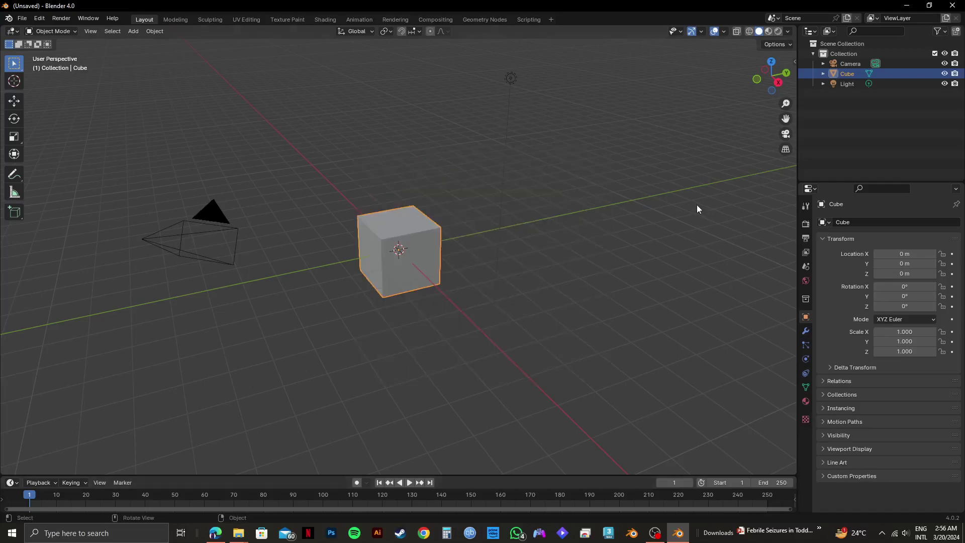
Step: Delete the default cube and add a Suzanne monkey mesh to the scene
key("x")
left_click(399, 240)
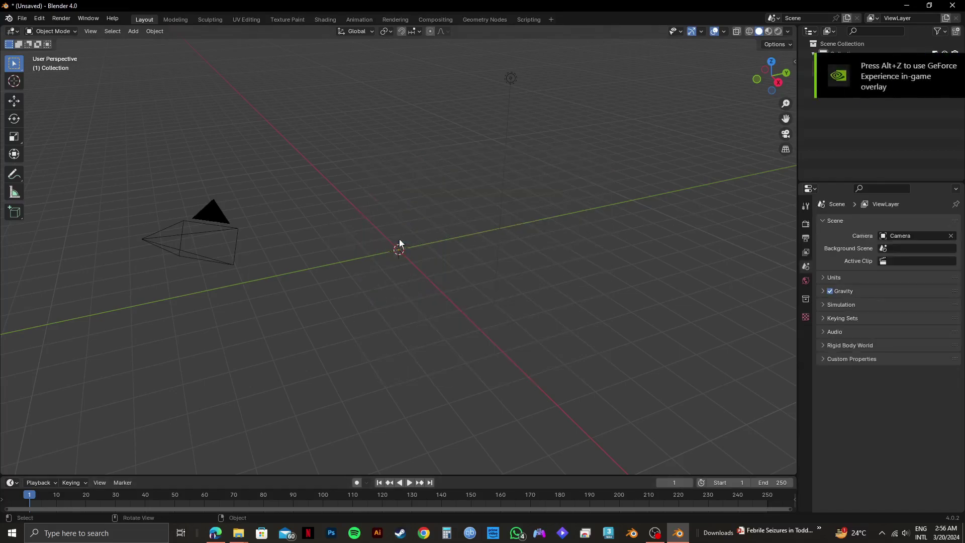
left_click(132, 31)
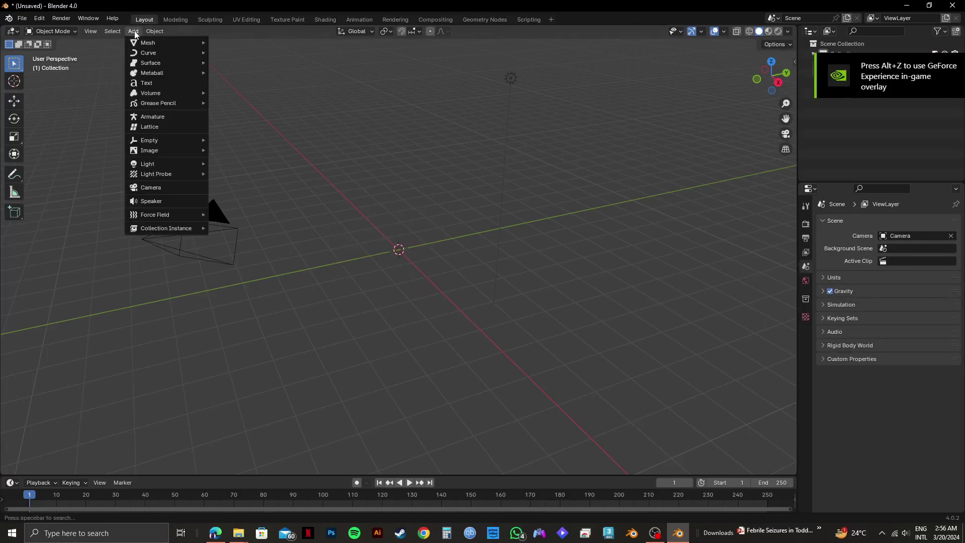
mouse_move(160, 41)
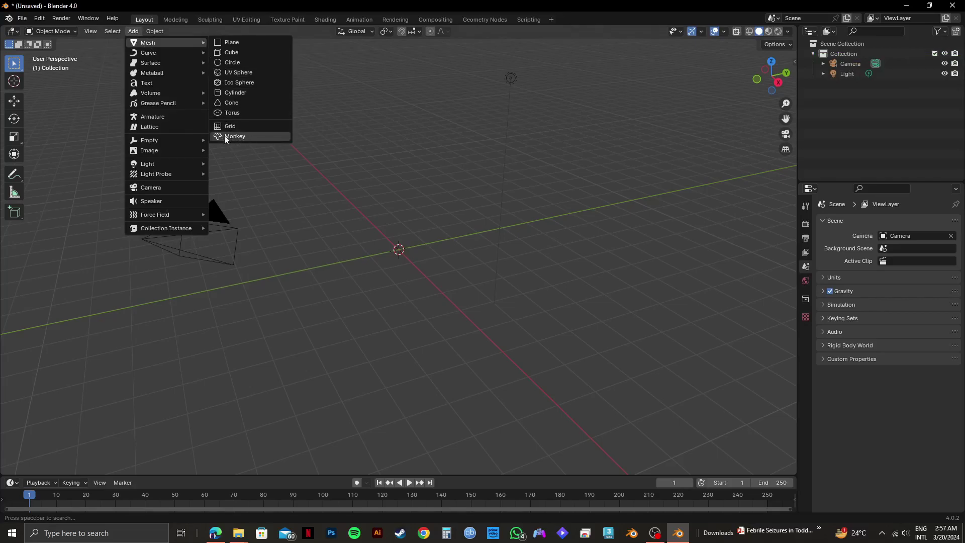
left_click(238, 137)
Step: Scale Suzanne up uniformly to 1.777 and orbit the view to face its front
scroll(375, 232, "up", 3)
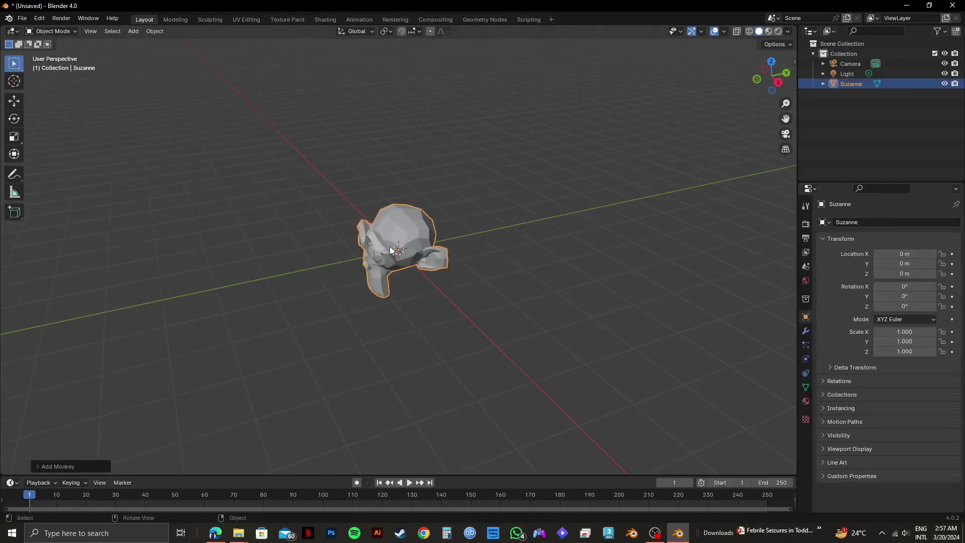
key("s")
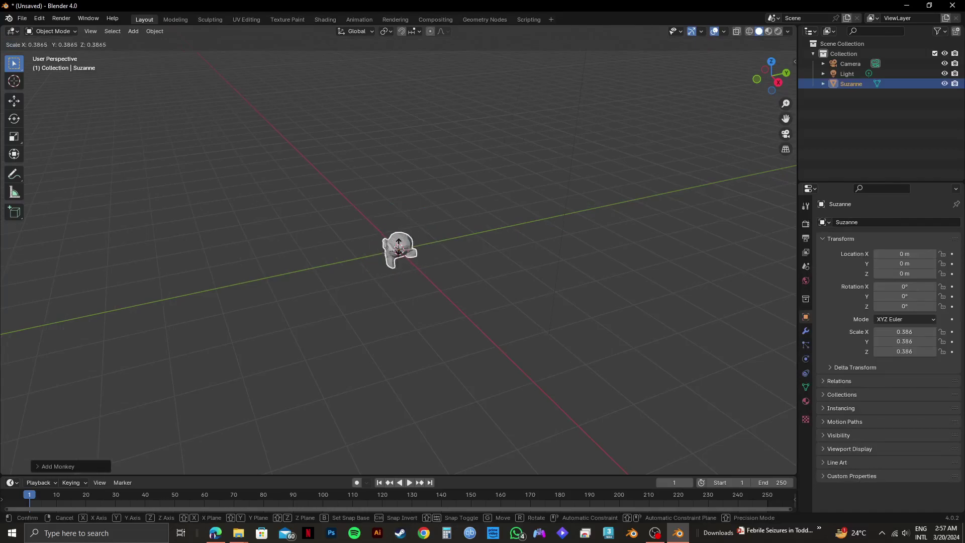
left_click(390, 259)
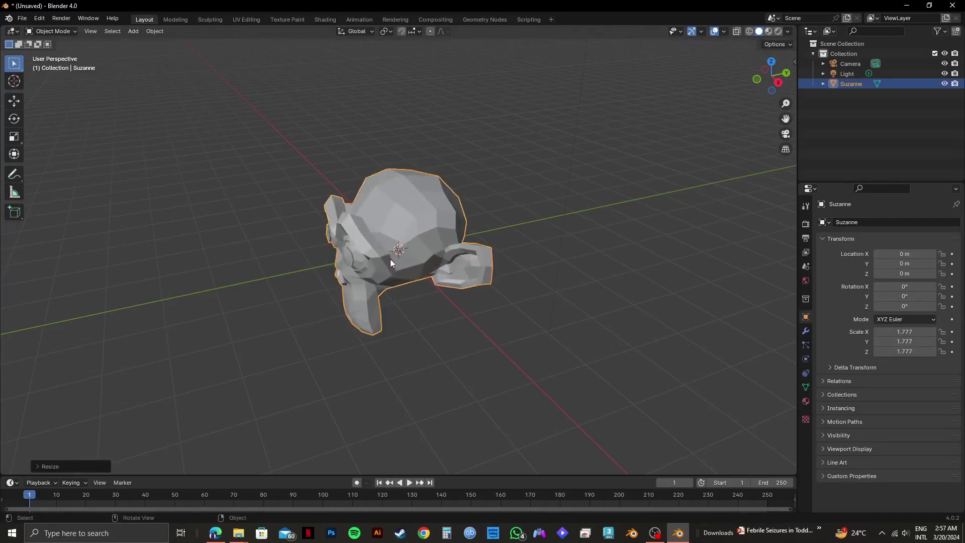
middle_click_drag(391, 258, 662, 267)
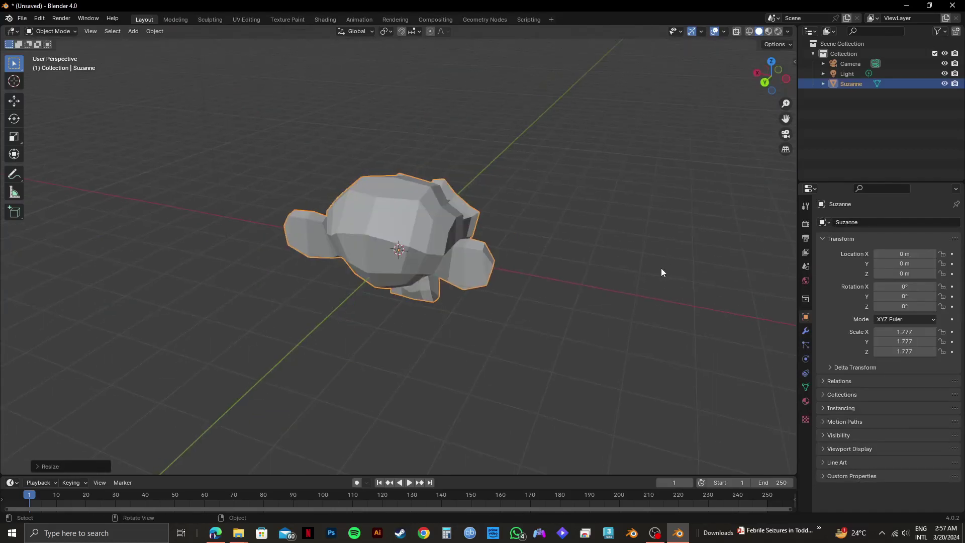
middle_click_drag(541, 252, 217, 229)
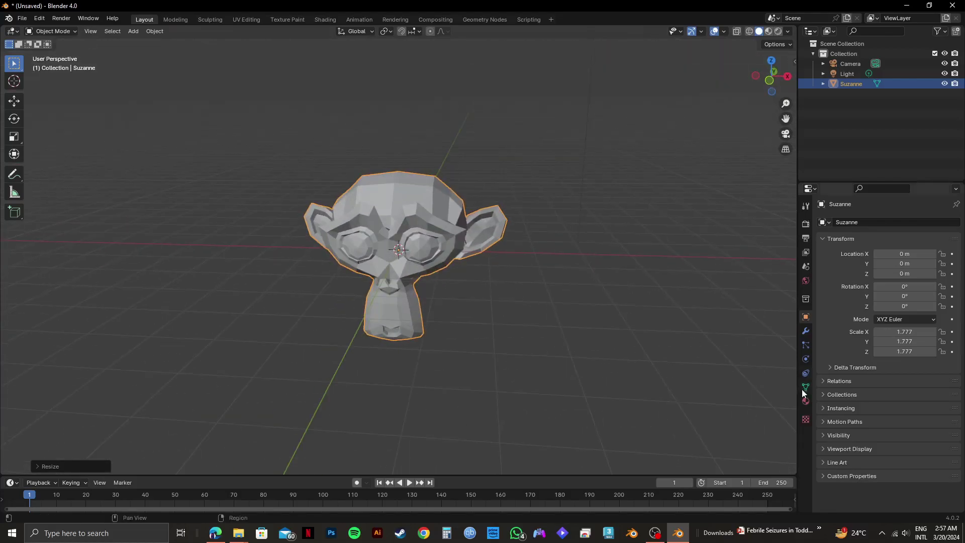
Step: Add a Catmull-Clark Subdivision Surface modifier at viewport level 2 and apply it
left_click(807, 332)
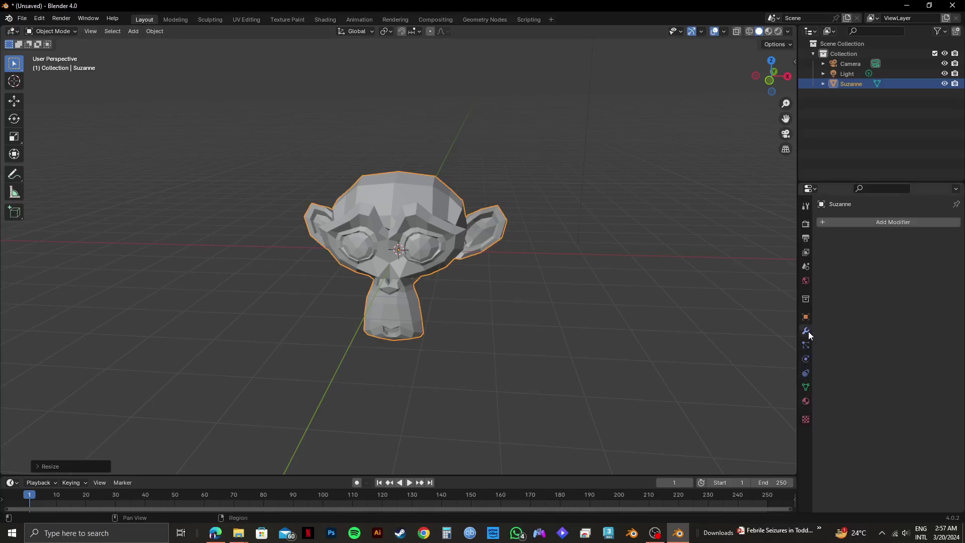
left_click(875, 223)
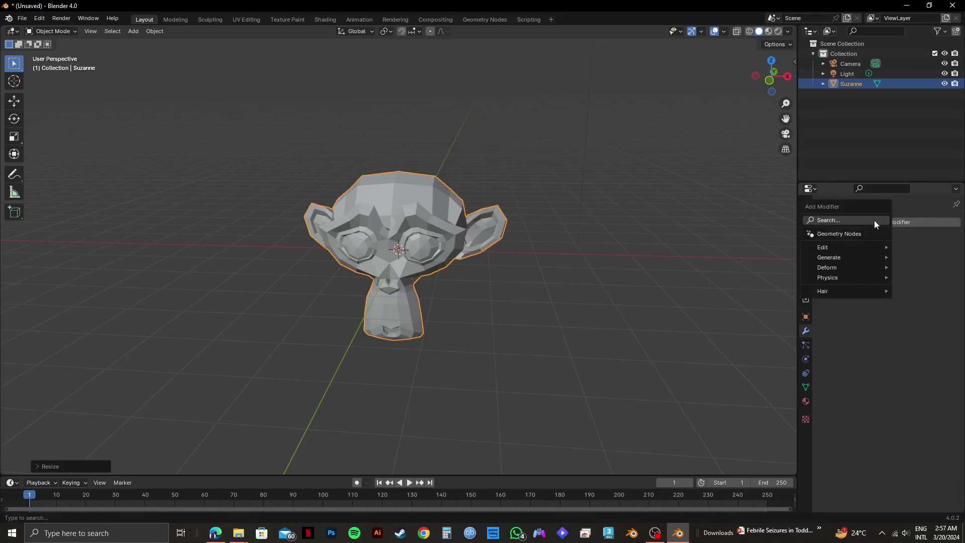
left_click(857, 219)
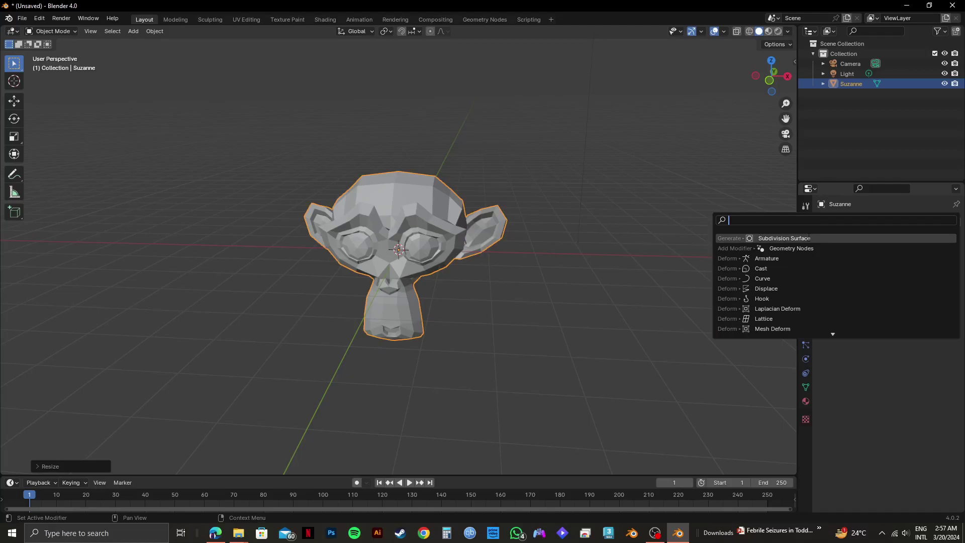
left_click(730, 237)
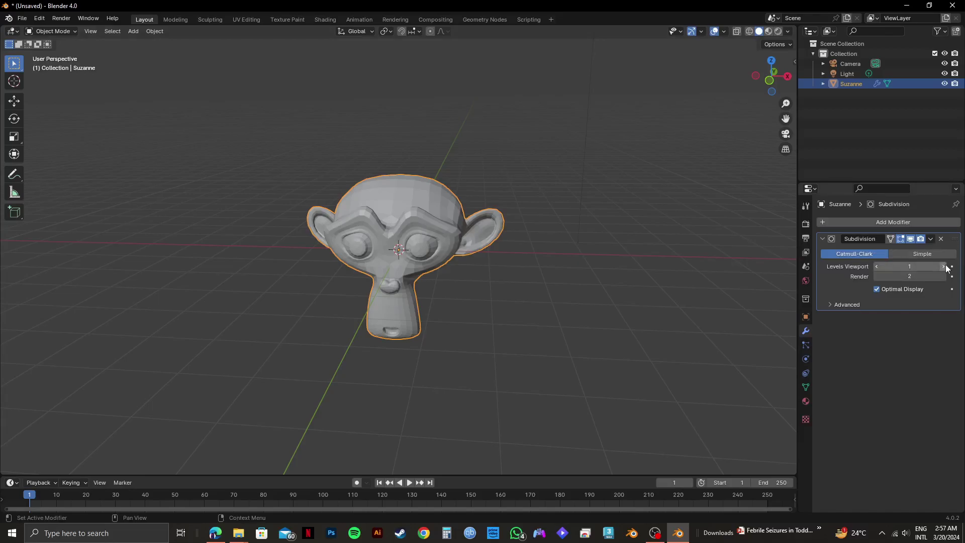
left_click(943, 266)
left_click(932, 253)
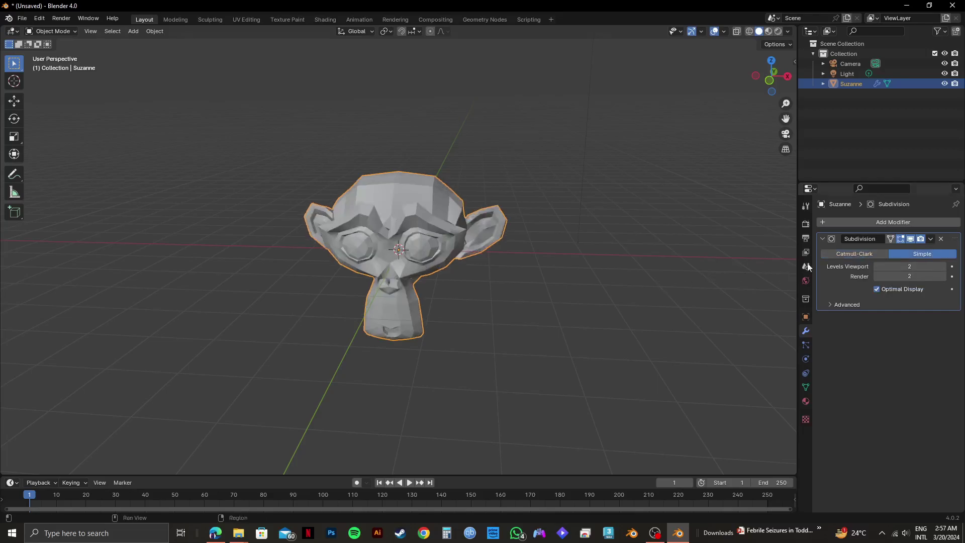
left_click(835, 254)
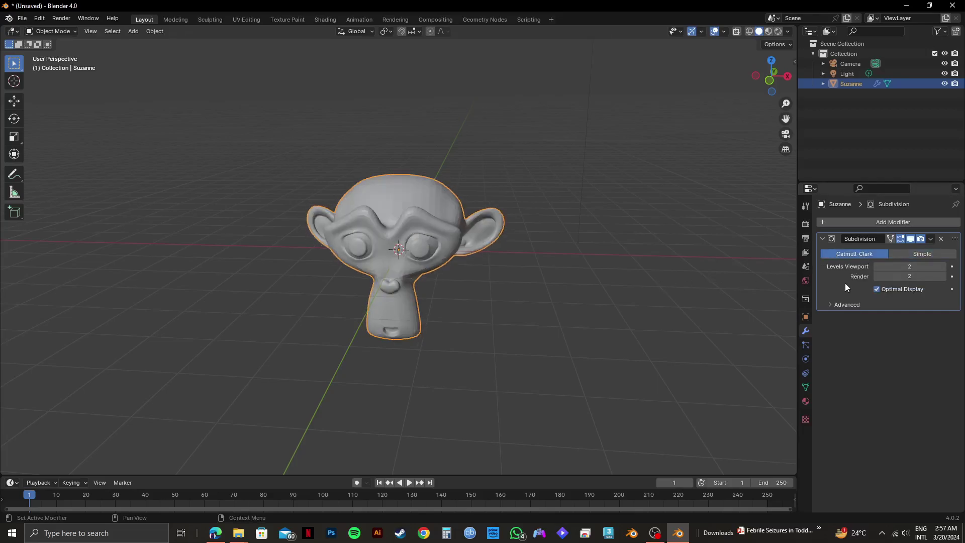
left_click(930, 239)
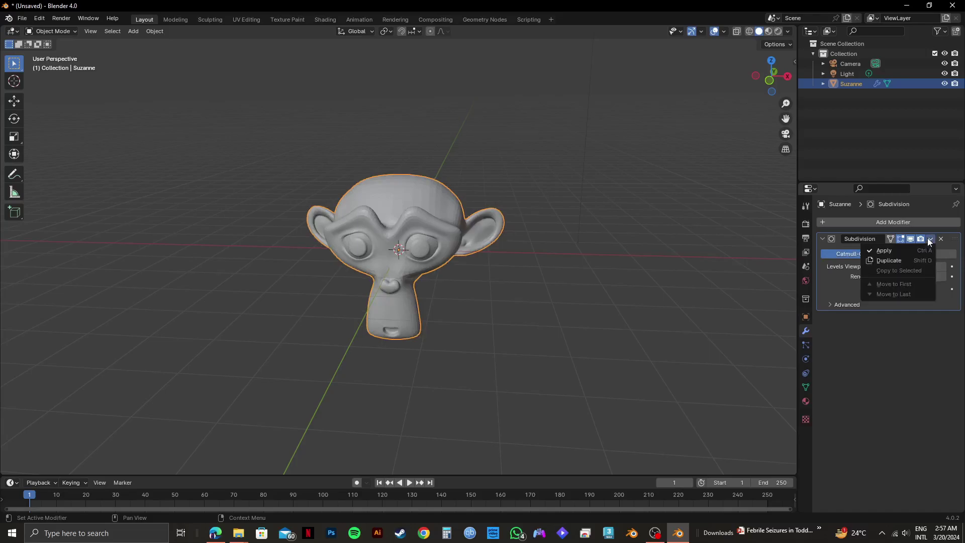
left_click(888, 250)
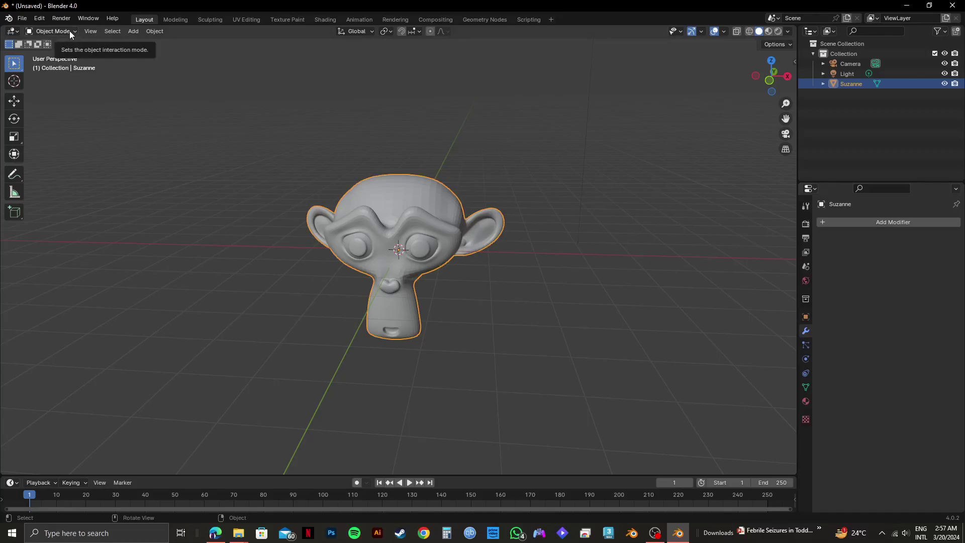
Step: Shade Suzanne smooth, enter Edit Mode, and split the 3D viewport into two areas
left_click(155, 31)
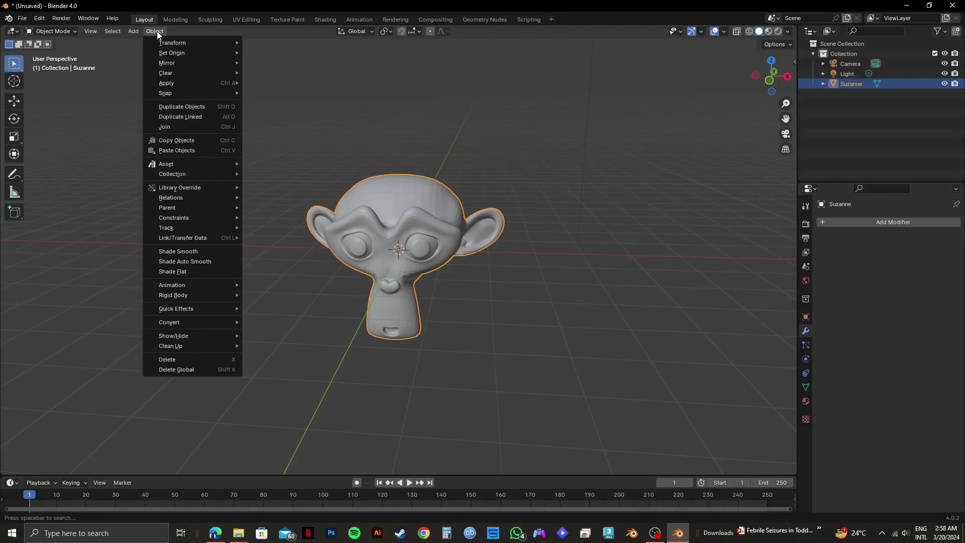
left_click(187, 253)
left_click(72, 32)
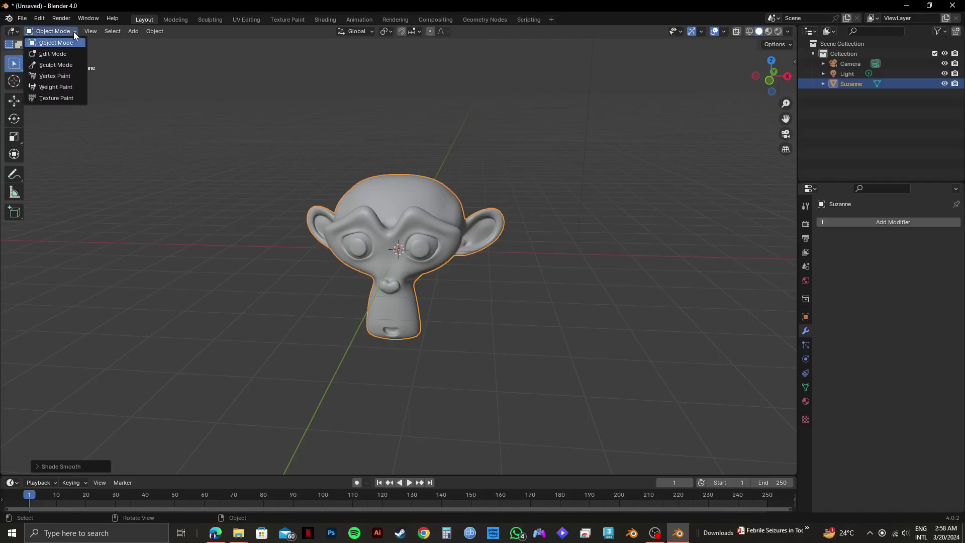
left_click(53, 54)
left_click_drag(794, 41, 475, 96)
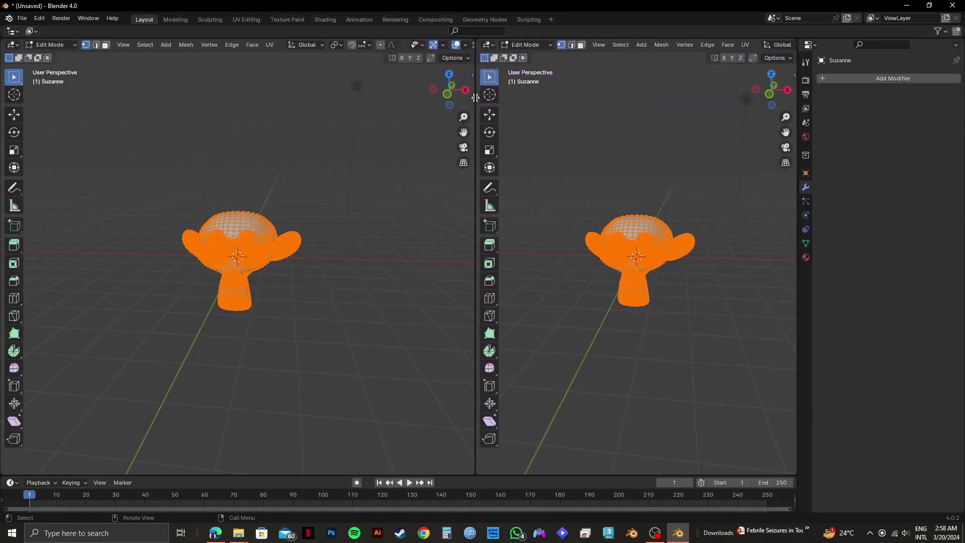
Step: Turn the right-hand area into a UV Editor showing Suzanne's unwrapped layout
left_click(488, 45)
left_click(525, 45)
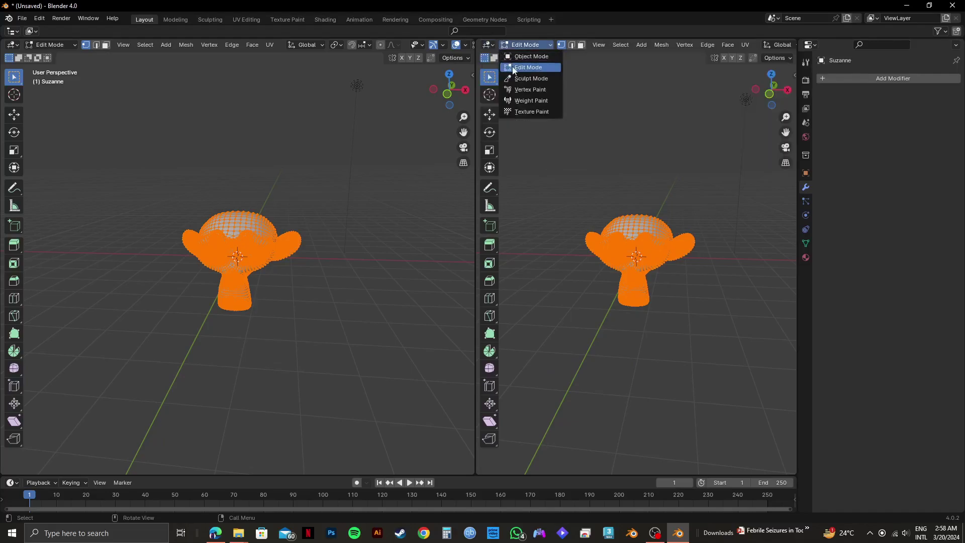
left_click(490, 42)
left_click(490, 42)
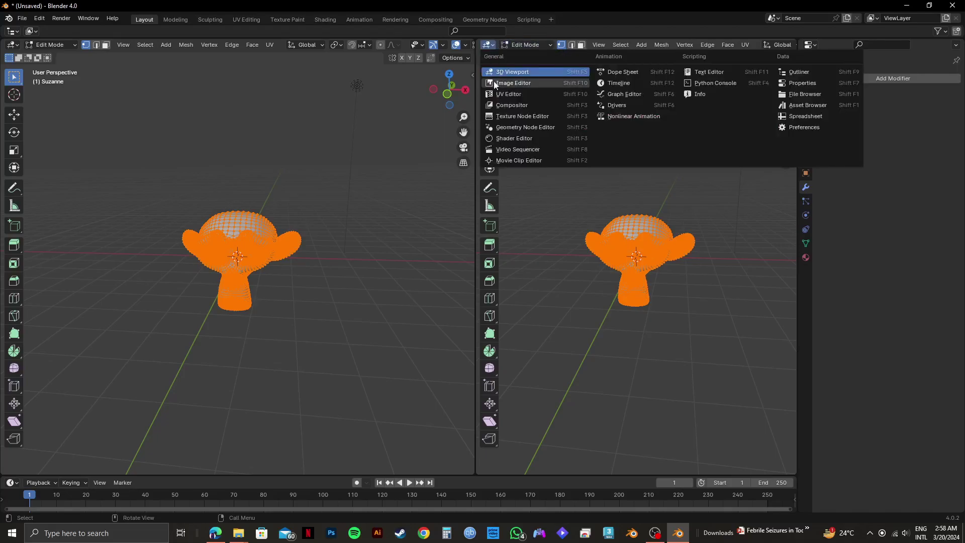
left_click(517, 97)
scroll(621, 242, "up", 3)
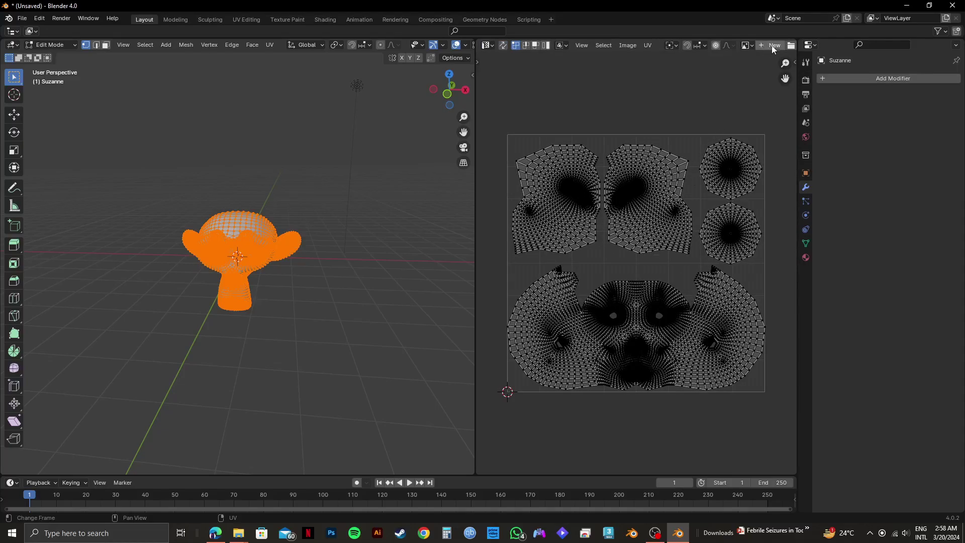
scroll(653, 176, "down", 1)
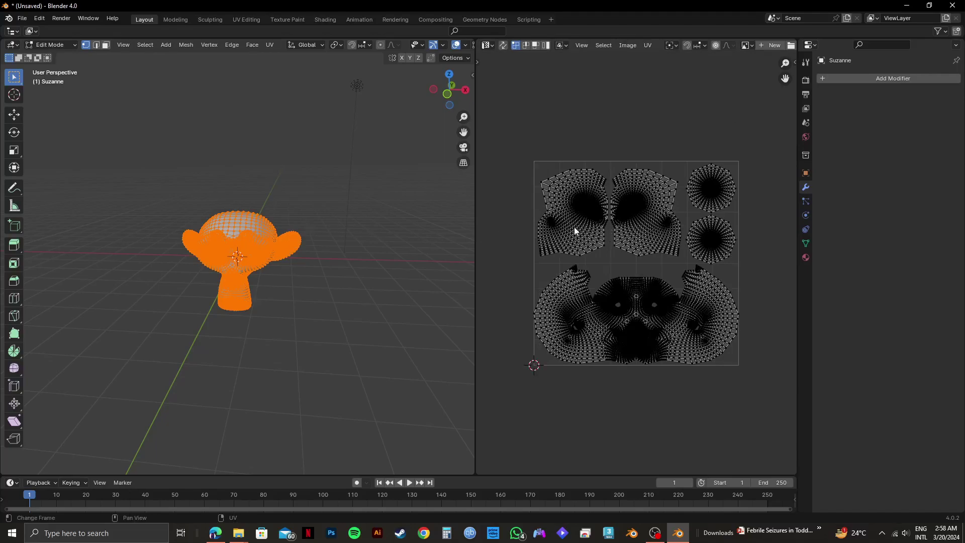
Step: Open north pola.jpg from the Downloads folder into the UV Editor
left_click(772, 45)
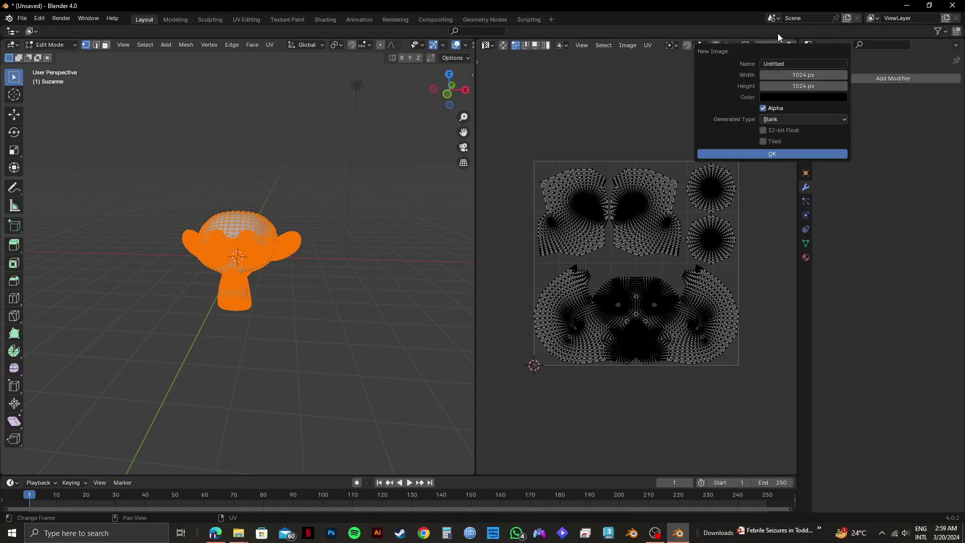
left_click(791, 45)
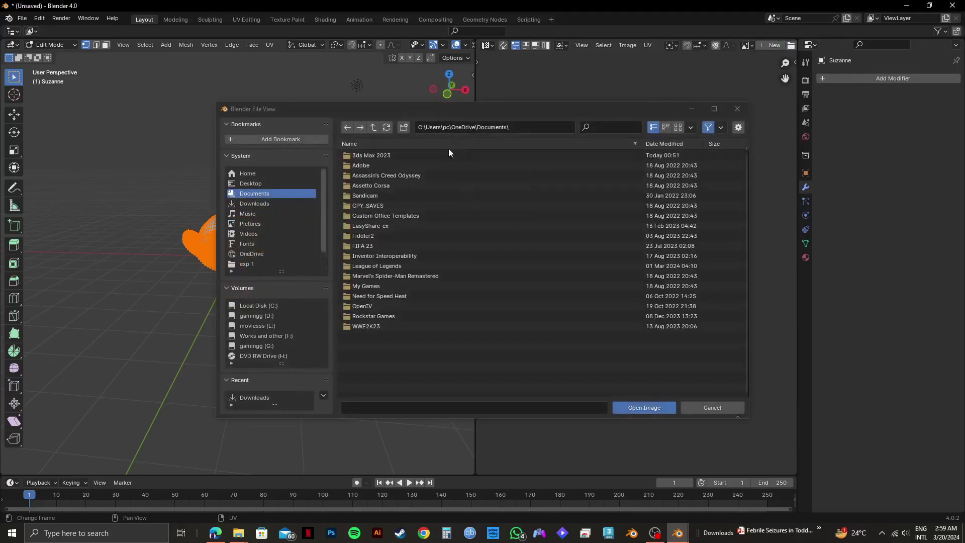
left_click(266, 204)
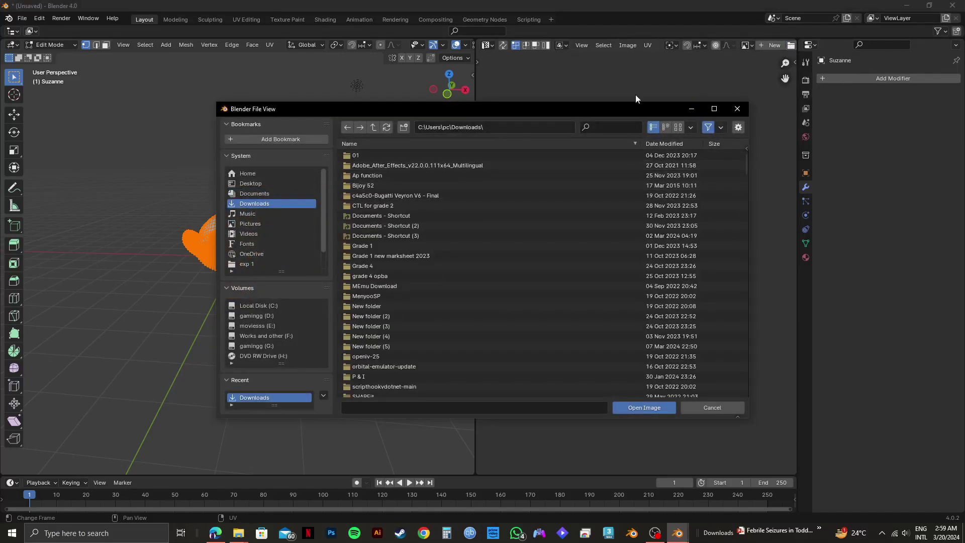
type("nor")
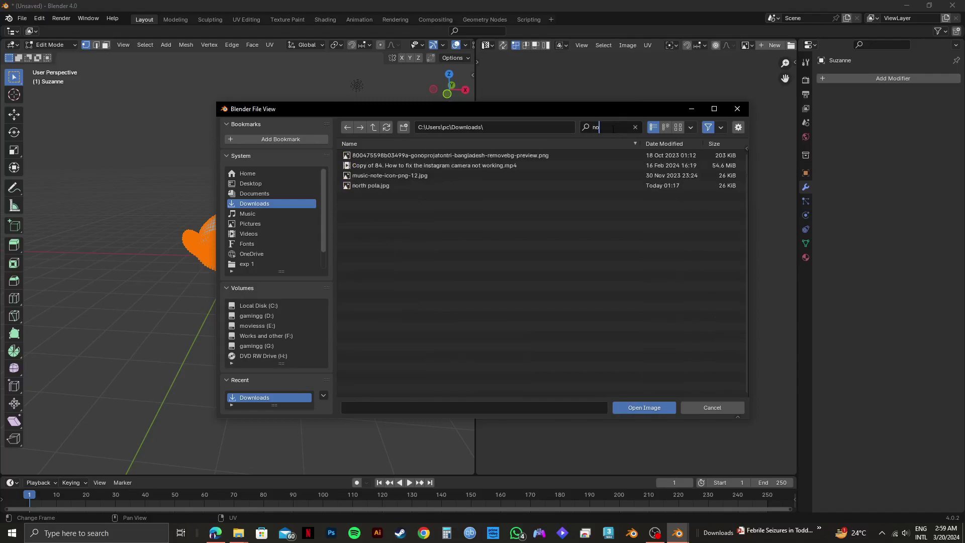
left_click(416, 155)
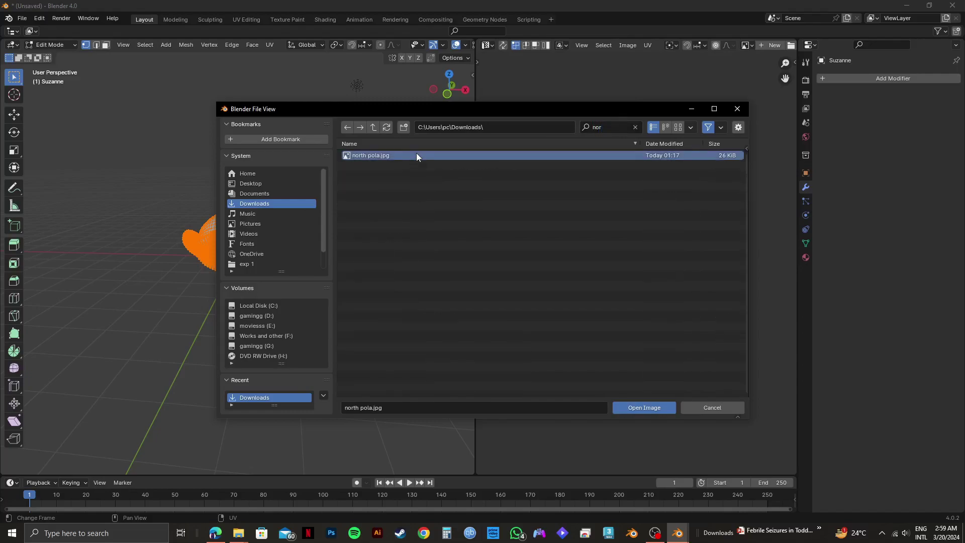
left_click(662, 408)
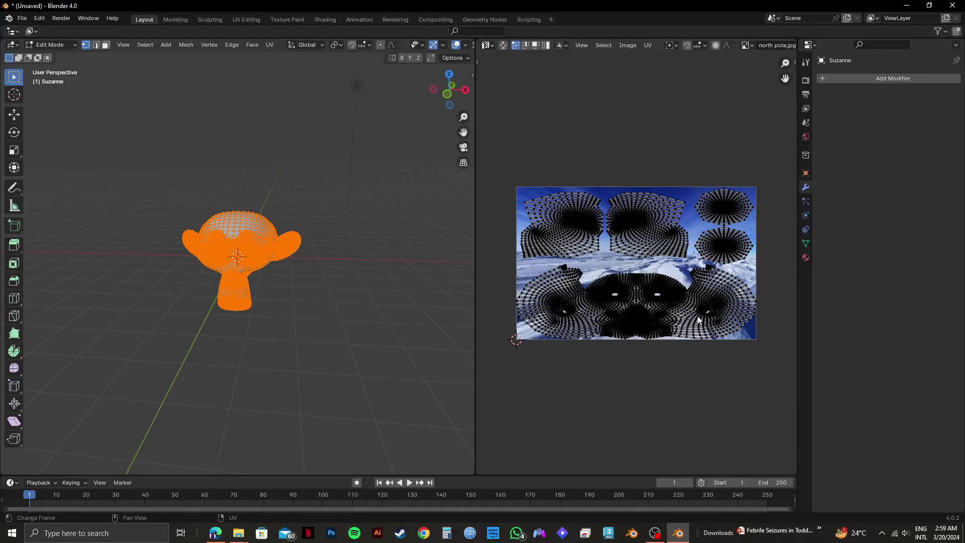
Step: Create a new material for Suzanne with a Diffuse BSDF surface
left_click(806, 258)
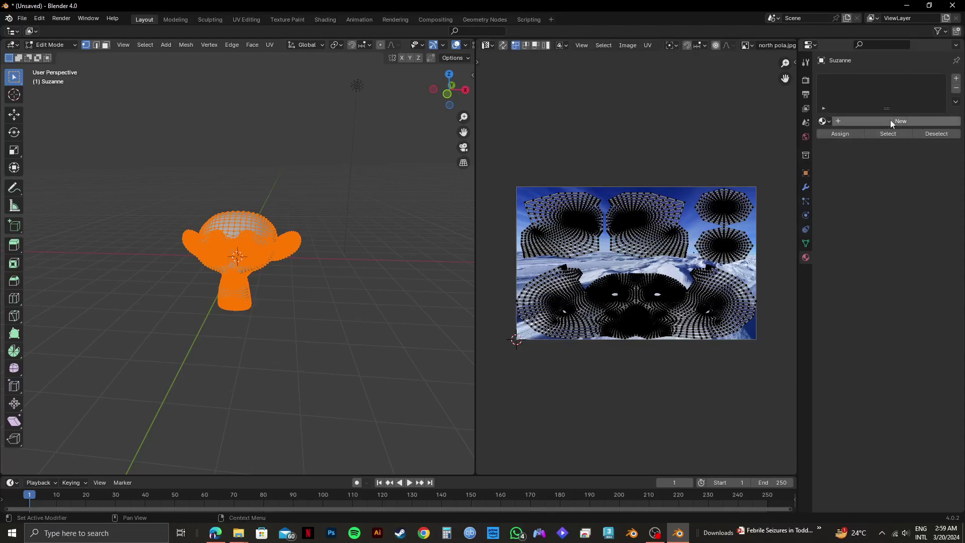
left_click(905, 122)
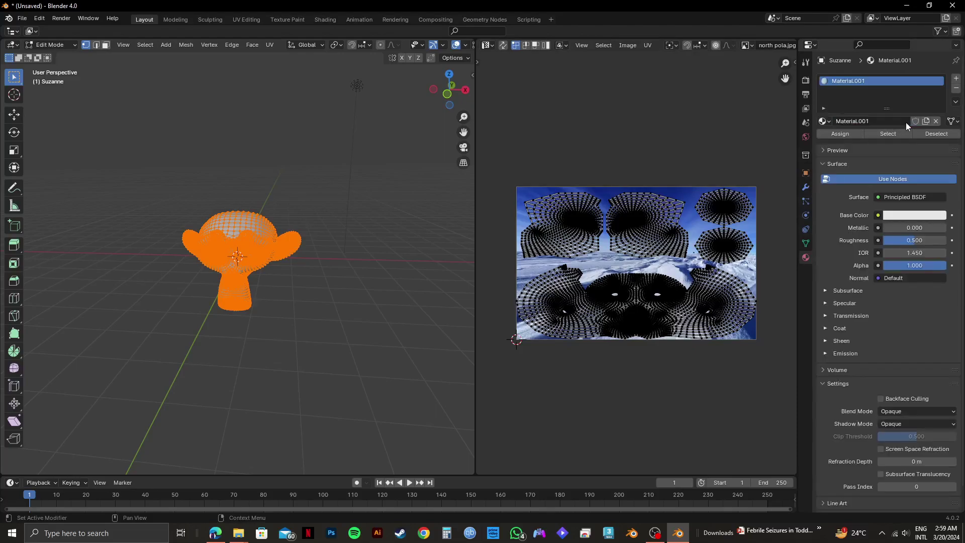
left_click(878, 197)
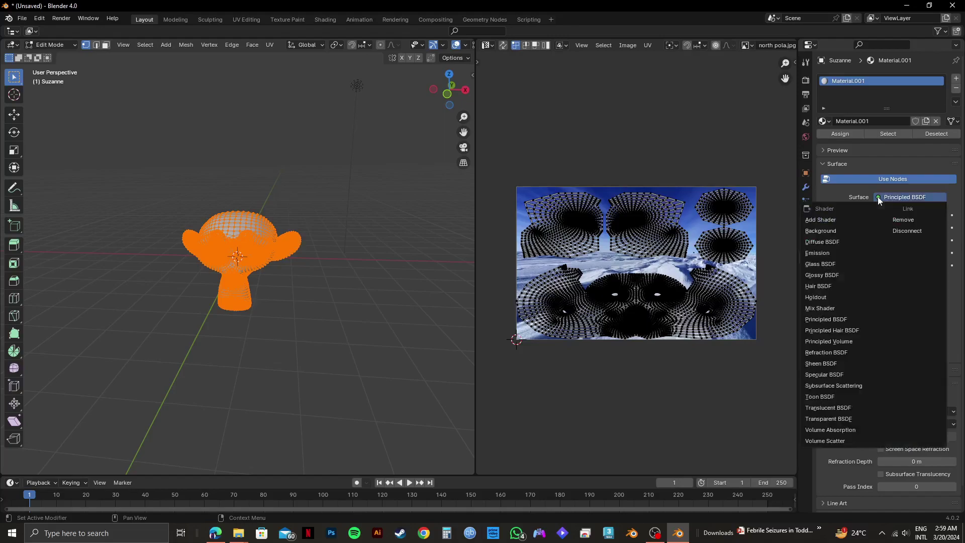
left_click(816, 243)
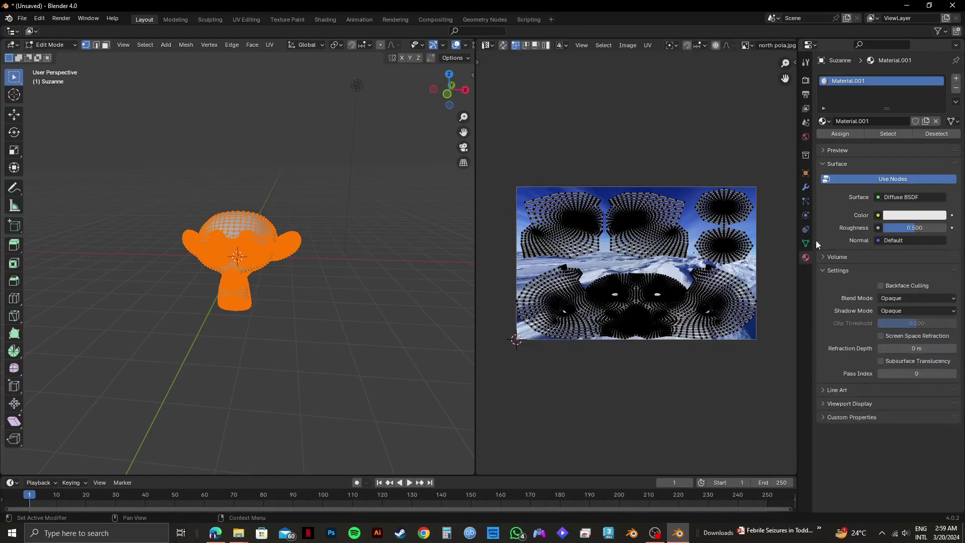
Step: Drive the Diffuse colour from an Image Texture using north pola.jpg
left_click(878, 215)
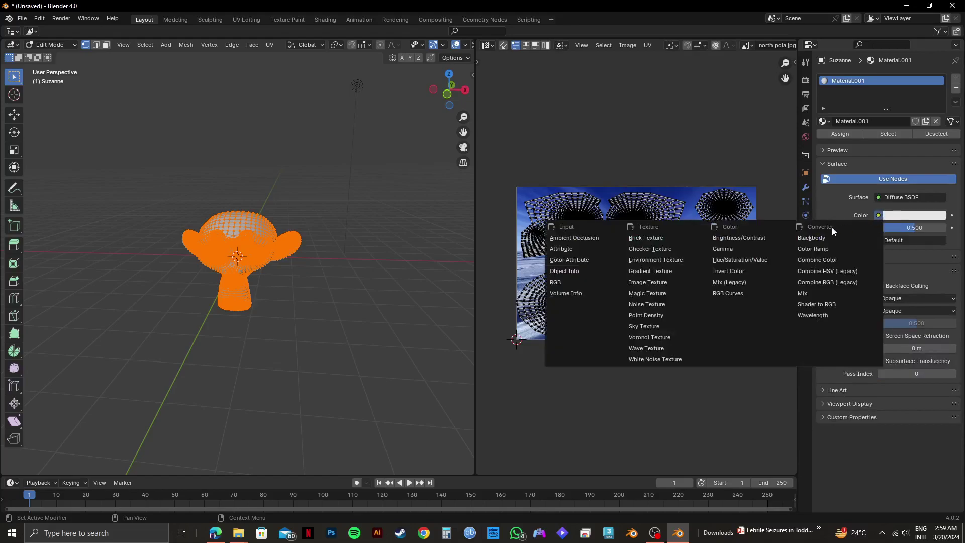
left_click(652, 281)
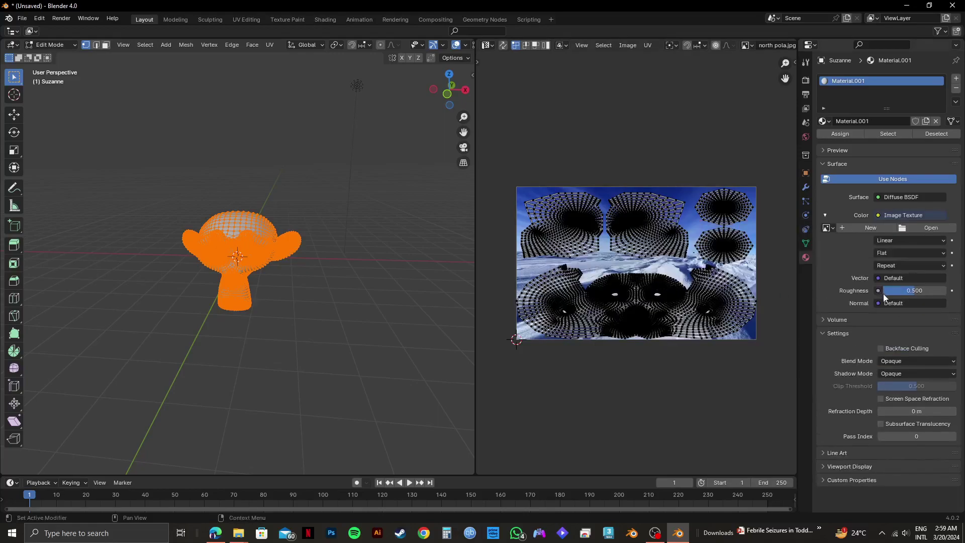
left_click(829, 229)
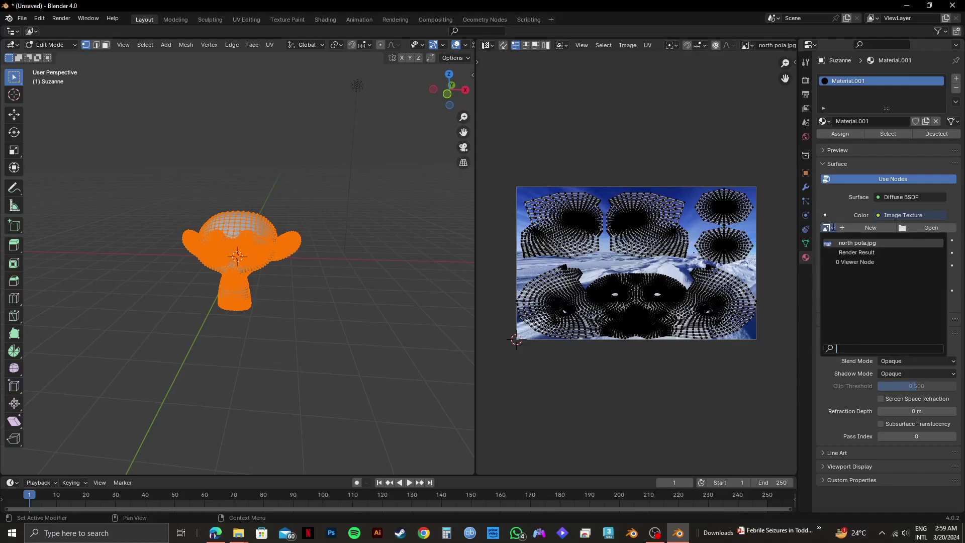
left_click(841, 244)
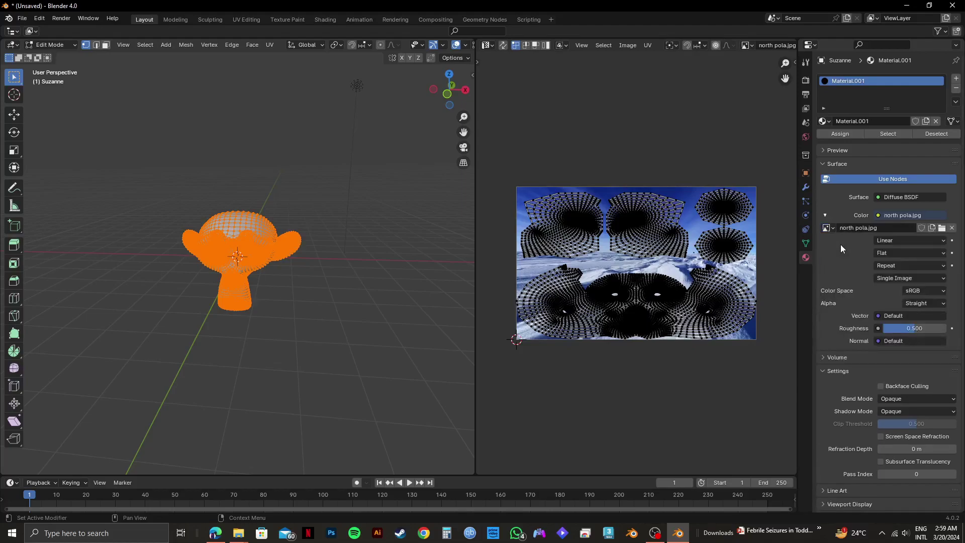
middle_click_drag(201, 236, 236, 242)
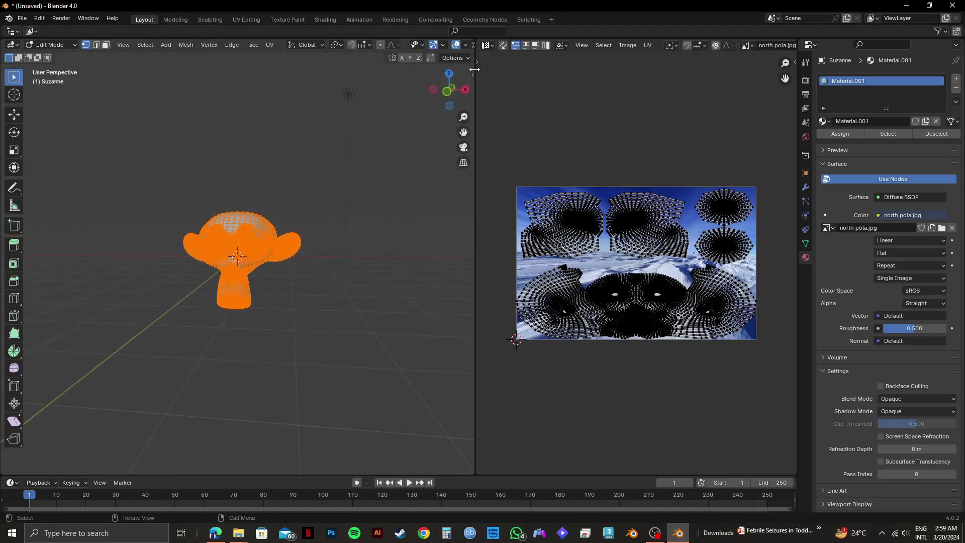
Step: Widen the 3D view, switch to Material Preview shading, and return to Object Mode
left_click_drag(475, 69, 556, 74)
left_click(526, 44)
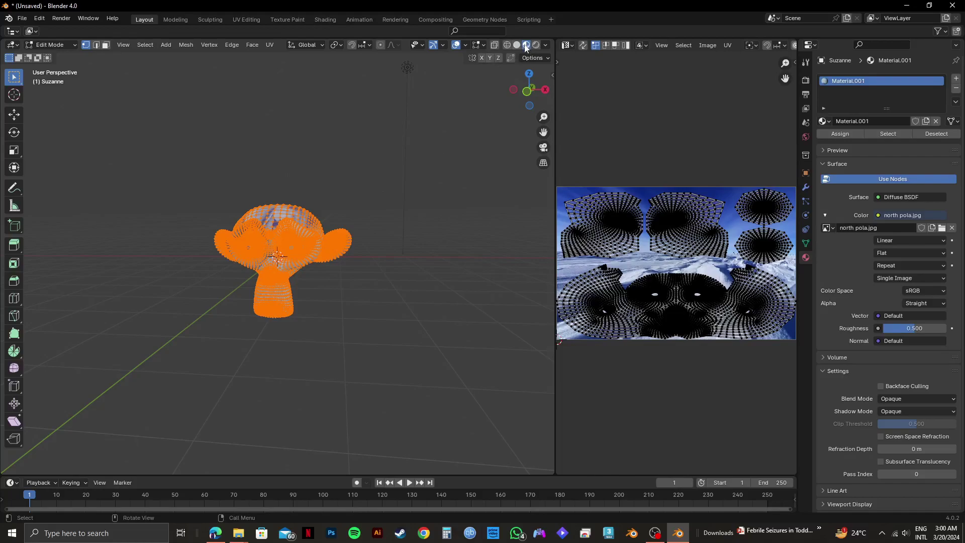
left_click(74, 47)
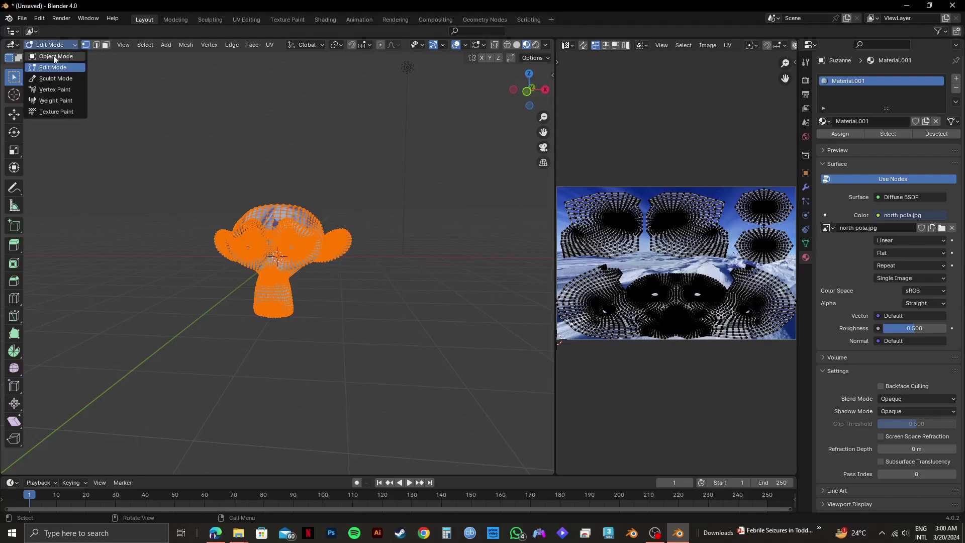
left_click(59, 56)
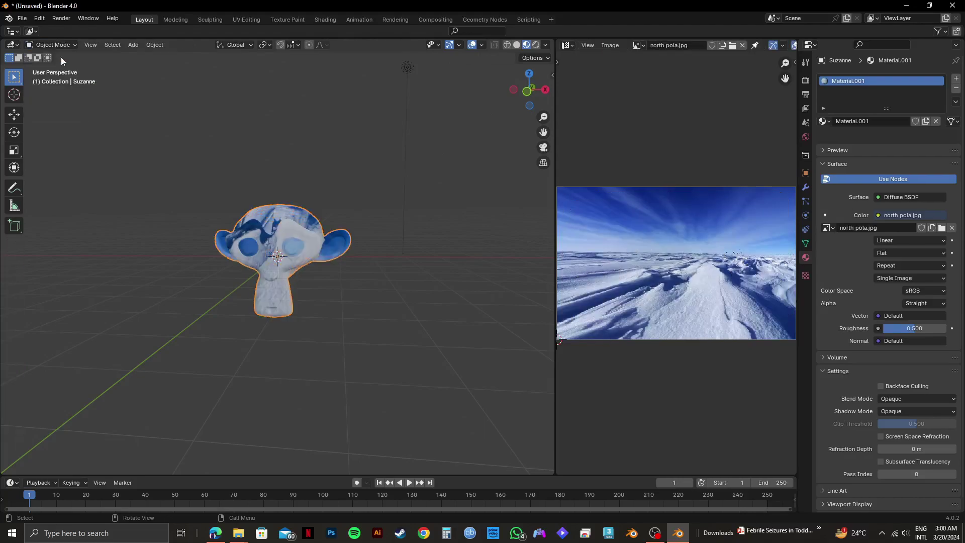
middle_click_drag(257, 216, 285, 236)
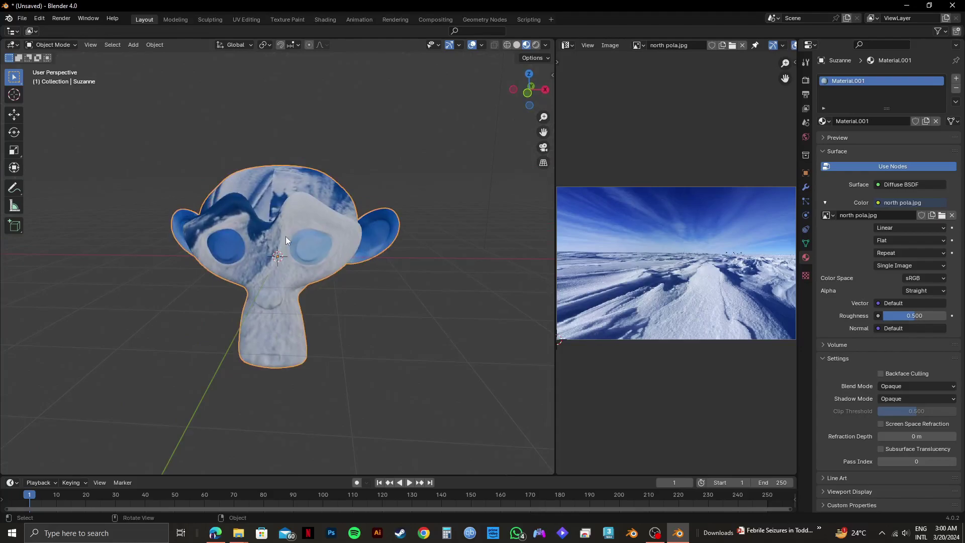